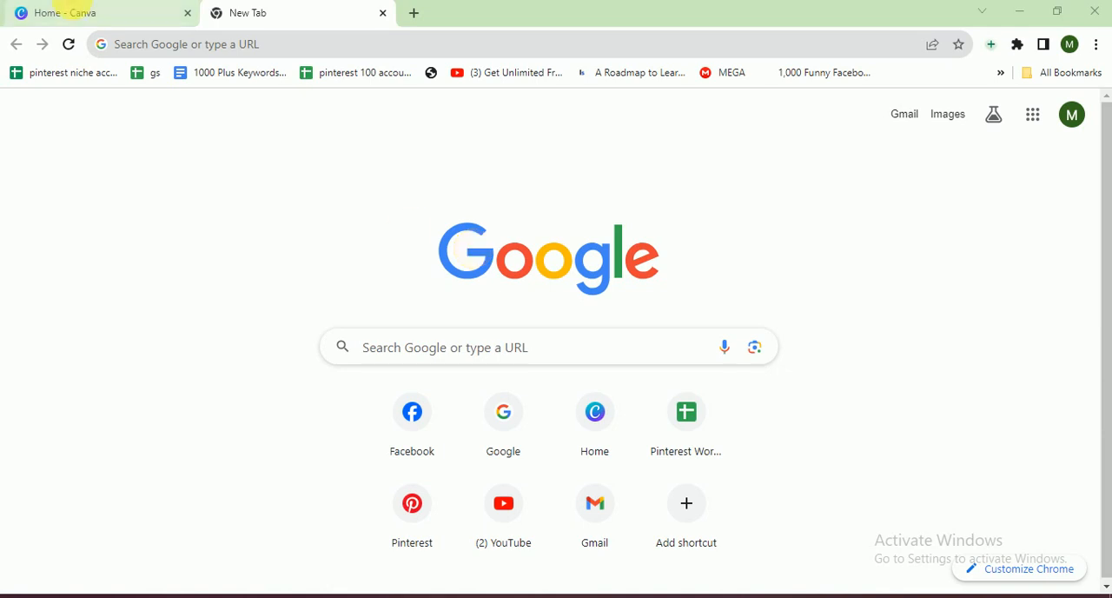
Switch to Canva, create a blank 500 × 500 px Logo design and close the unused new browser tab
click(75, 11)
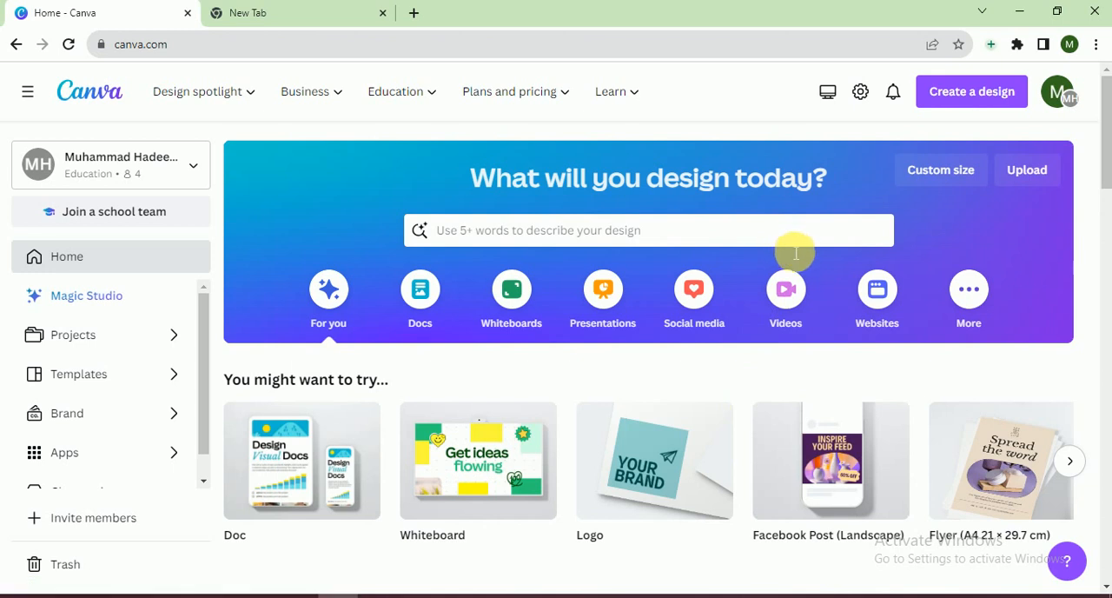
mouse_move(523, 102)
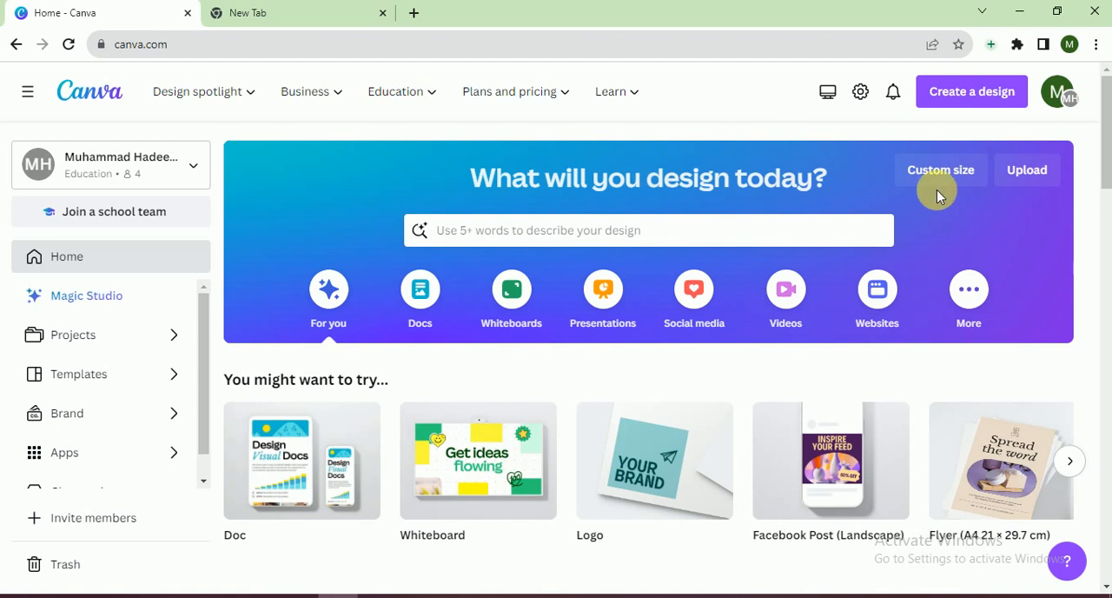
click(974, 96)
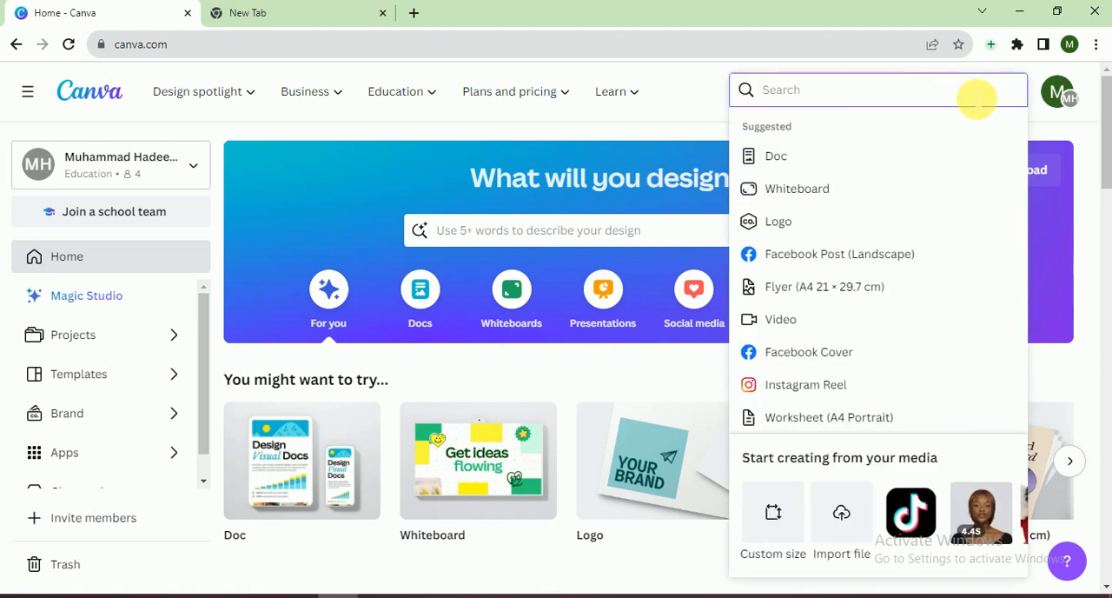
text(logo)
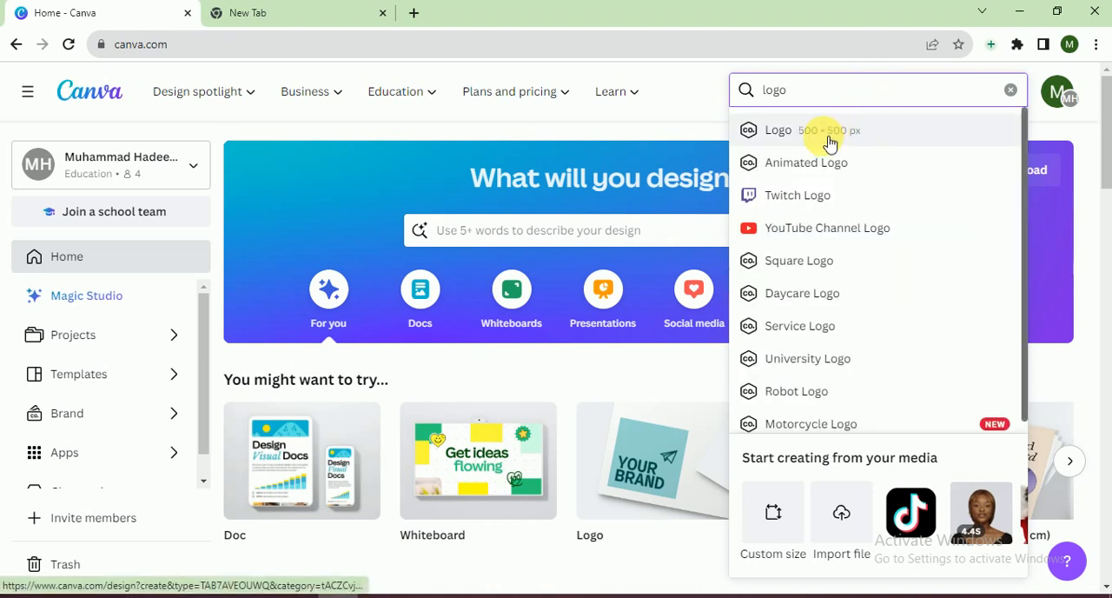
click(859, 136)
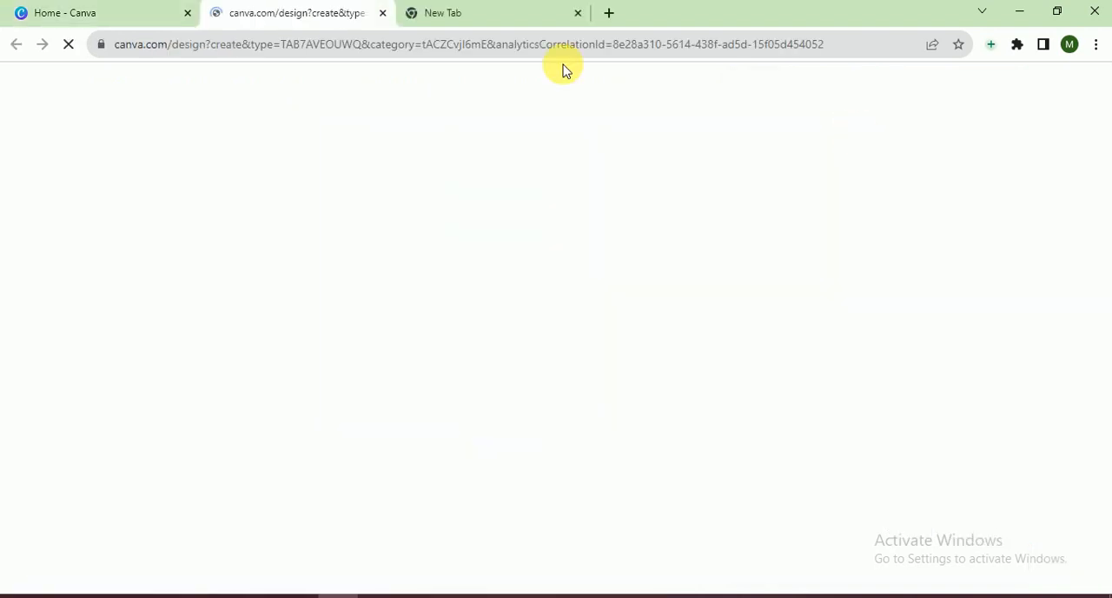
click(536, 17)
click(578, 13)
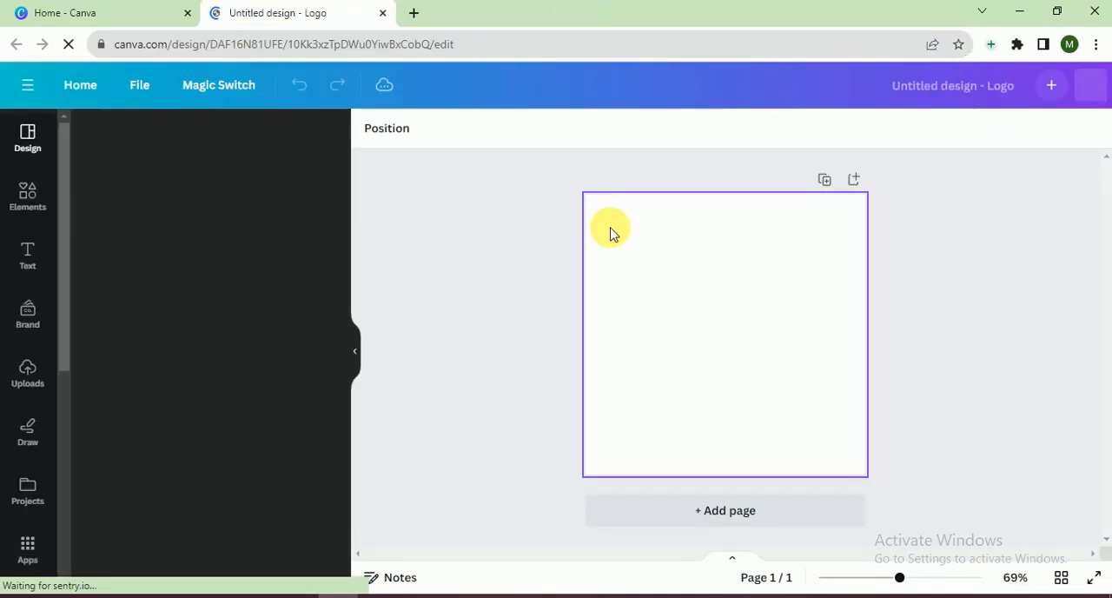
Search the elements for "farming" graphics and add the hand holding a green three-leaf seedling in soil
click(26, 201)
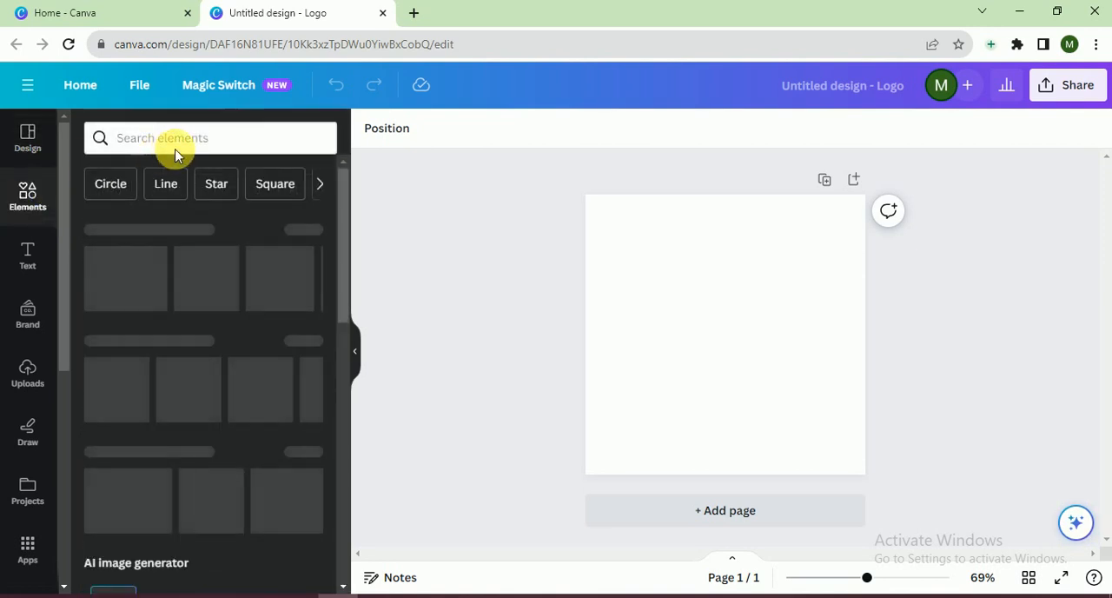
click(189, 152)
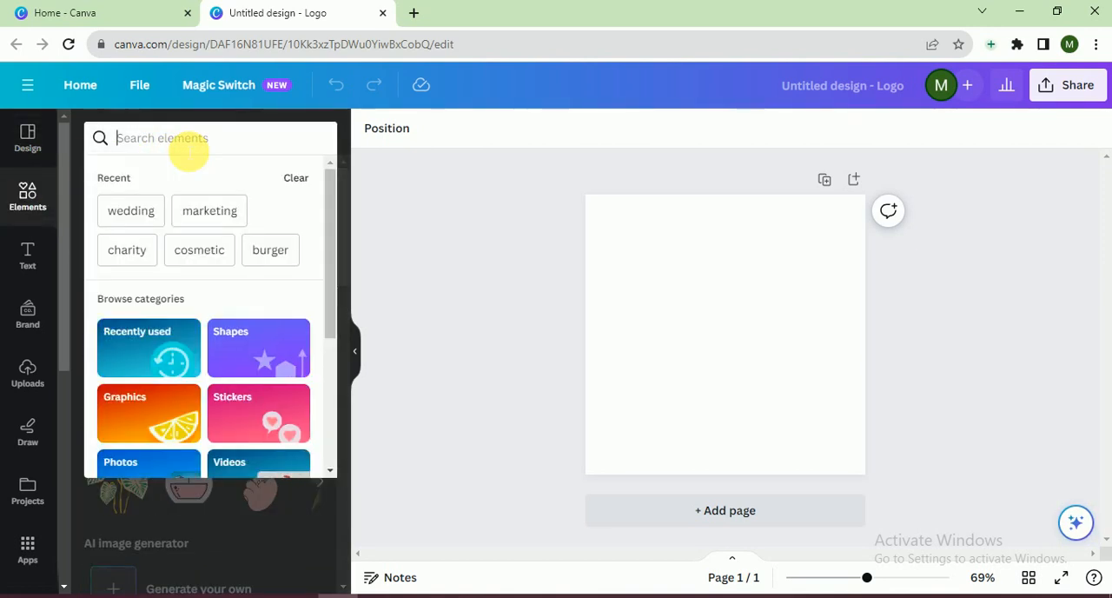
text(farming)
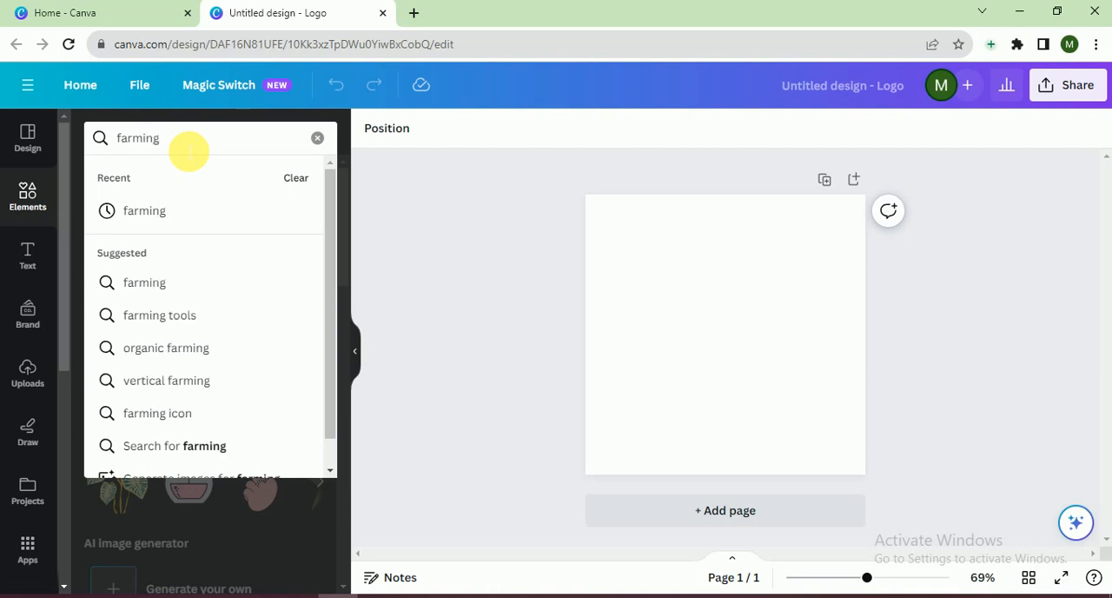
key(Return)
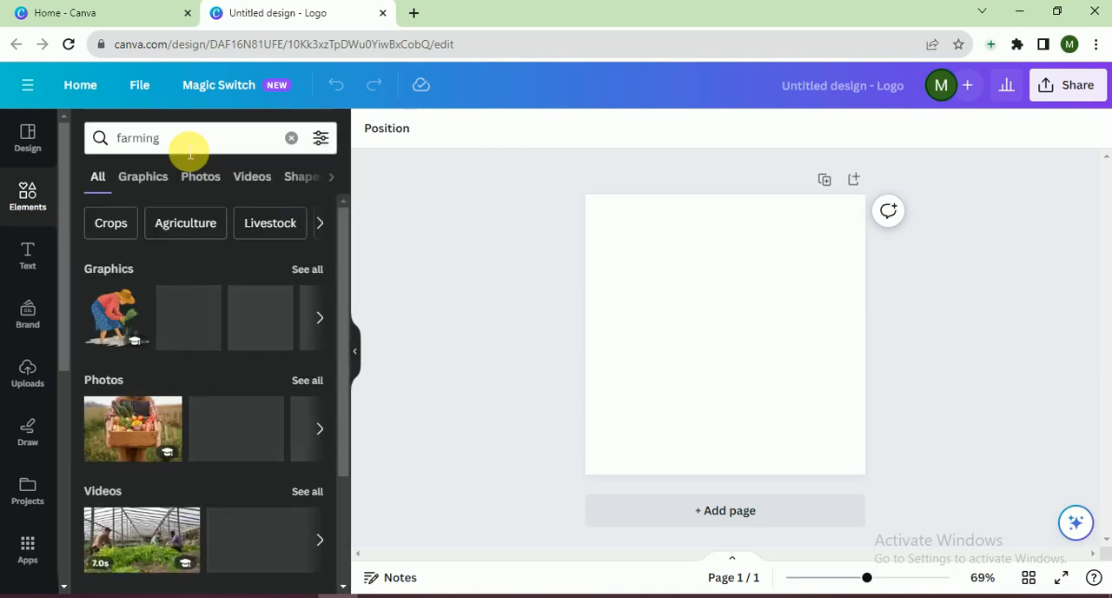
click(145, 178)
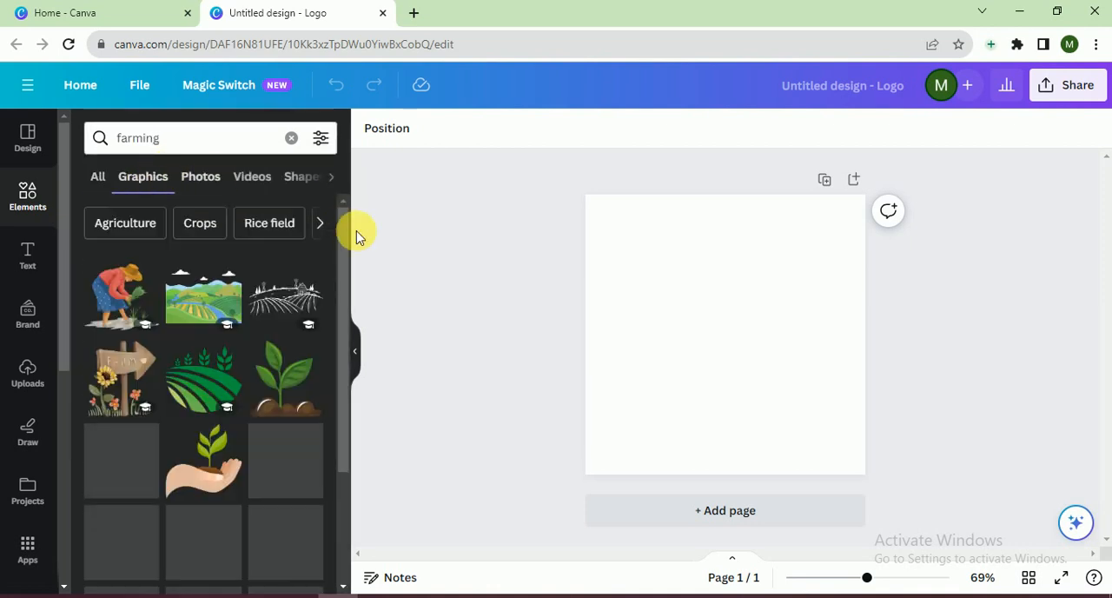
drag(346, 243, 339, 563)
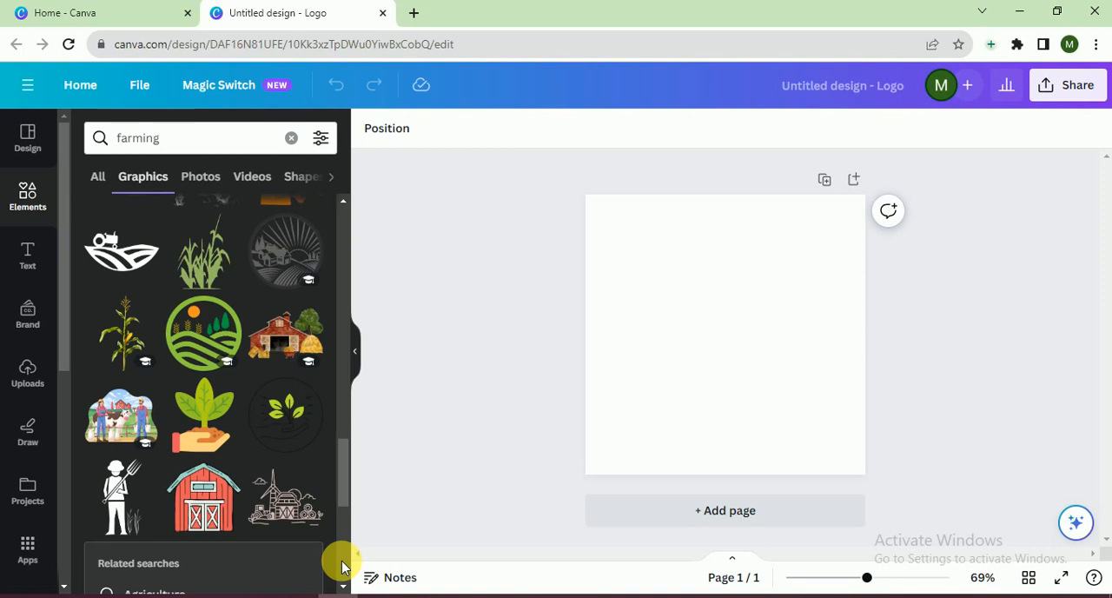
click(224, 443)
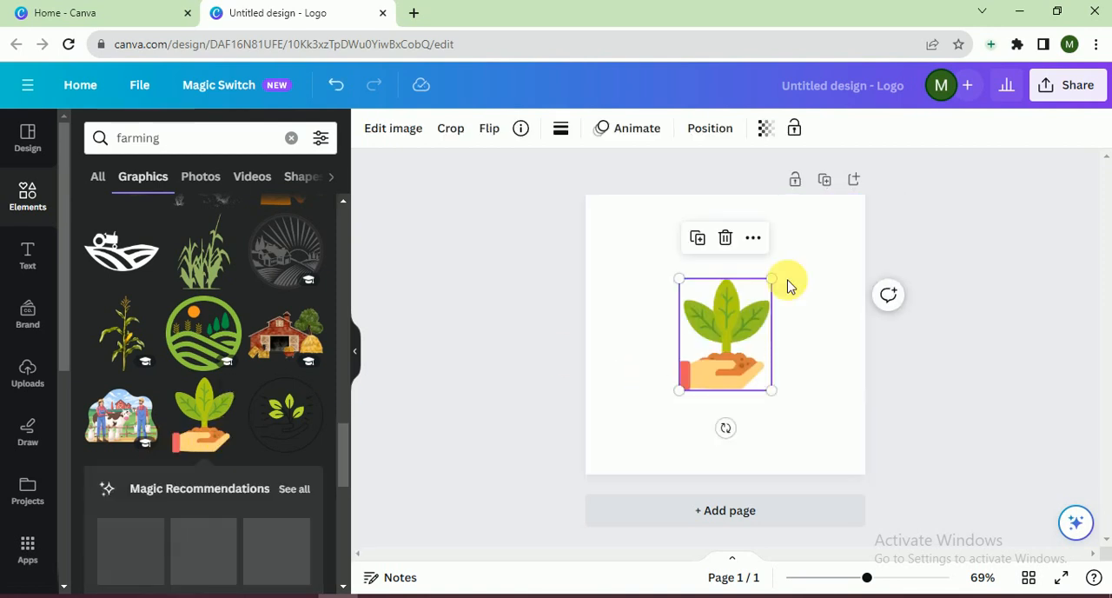
Enlarge the seedling graphic from its corners until it nearly fills the page height, leaving space beneath it
drag(679, 279, 620, 206)
drag(773, 398, 815, 442)
click(773, 389)
drag(774, 389, 785, 385)
click(440, 359)
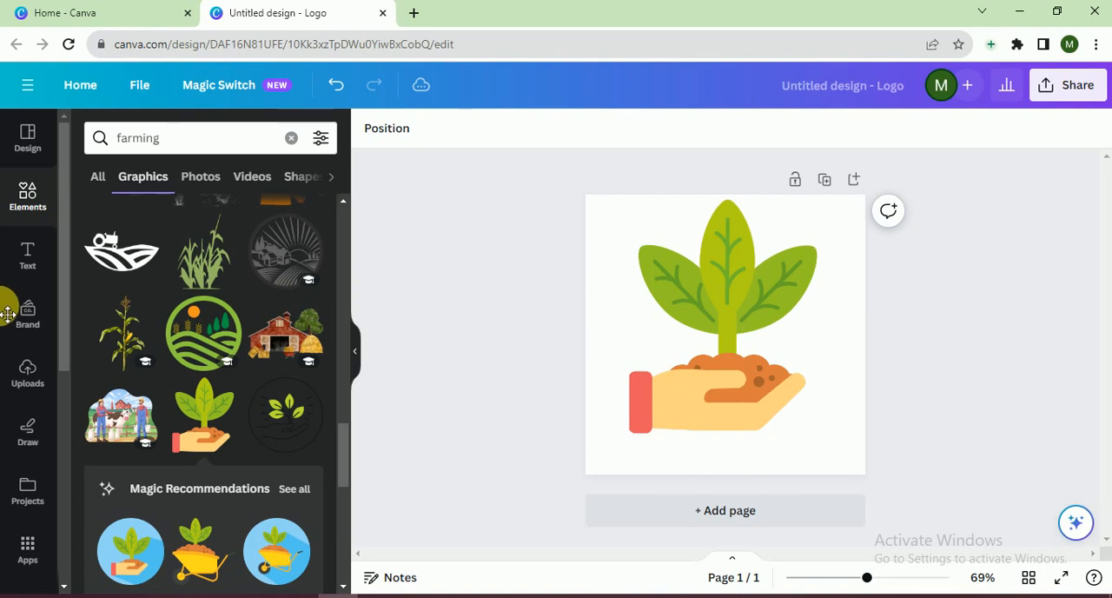
Add a heading to the logo with the text "GAB FARMING"
click(27, 255)
click(189, 334)
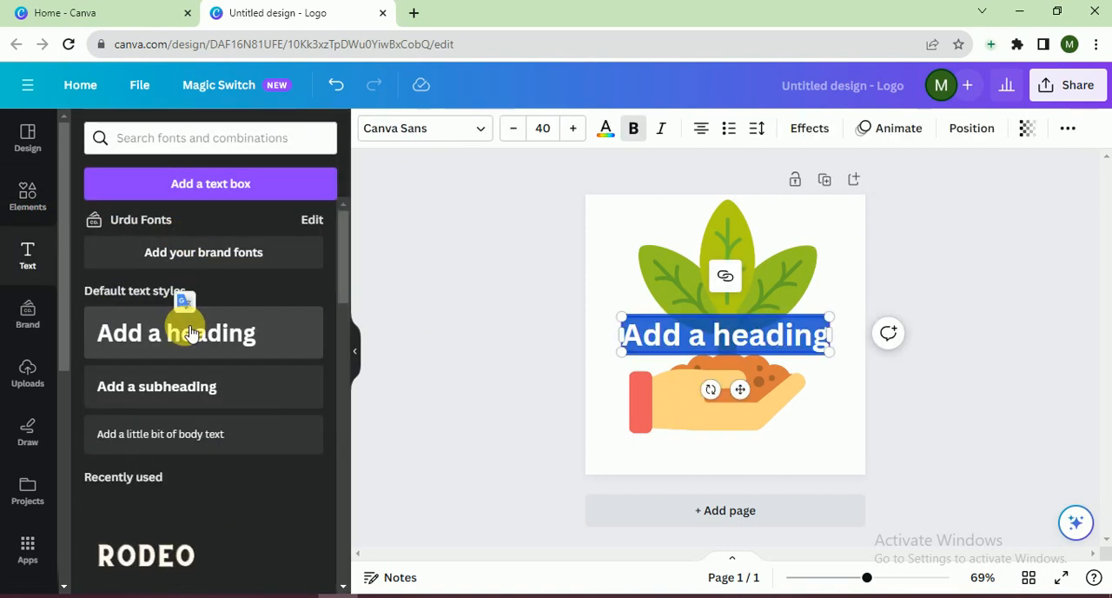
text(G)
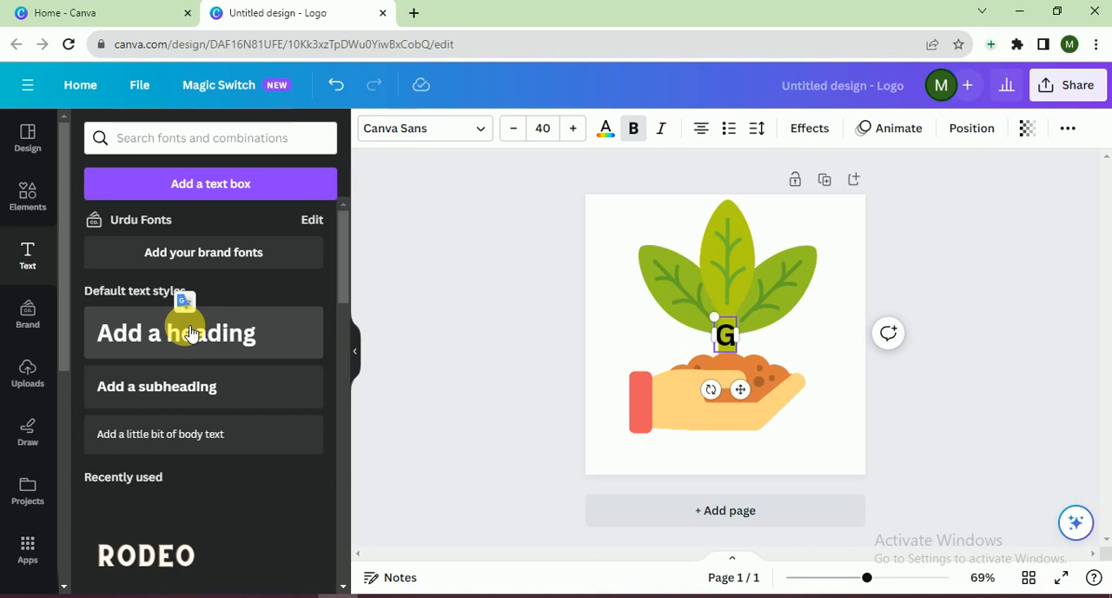
text(AB)
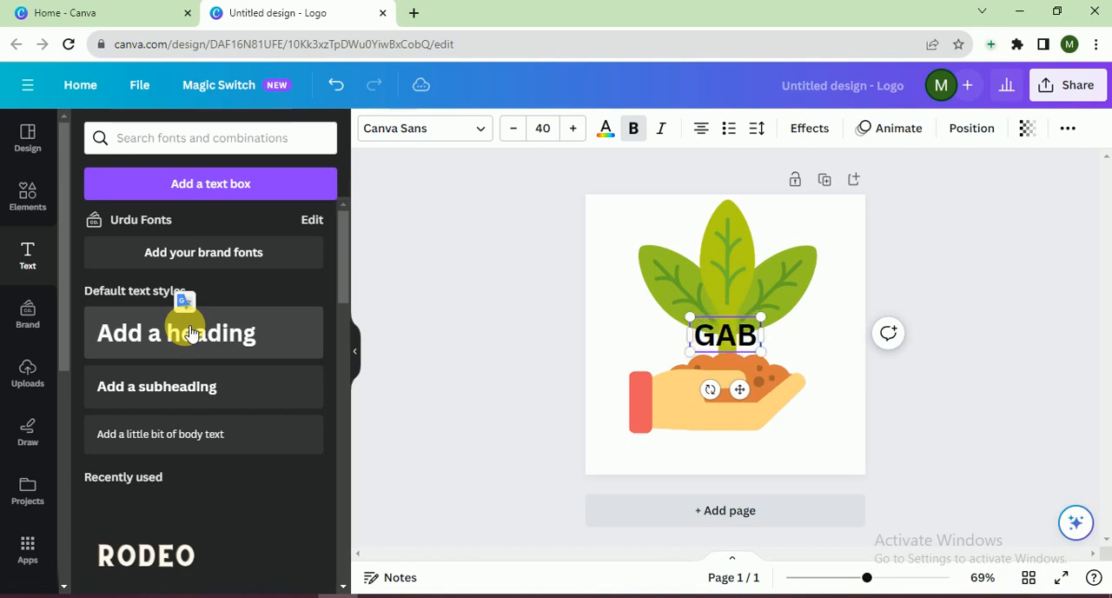
text( FA)
text(R)
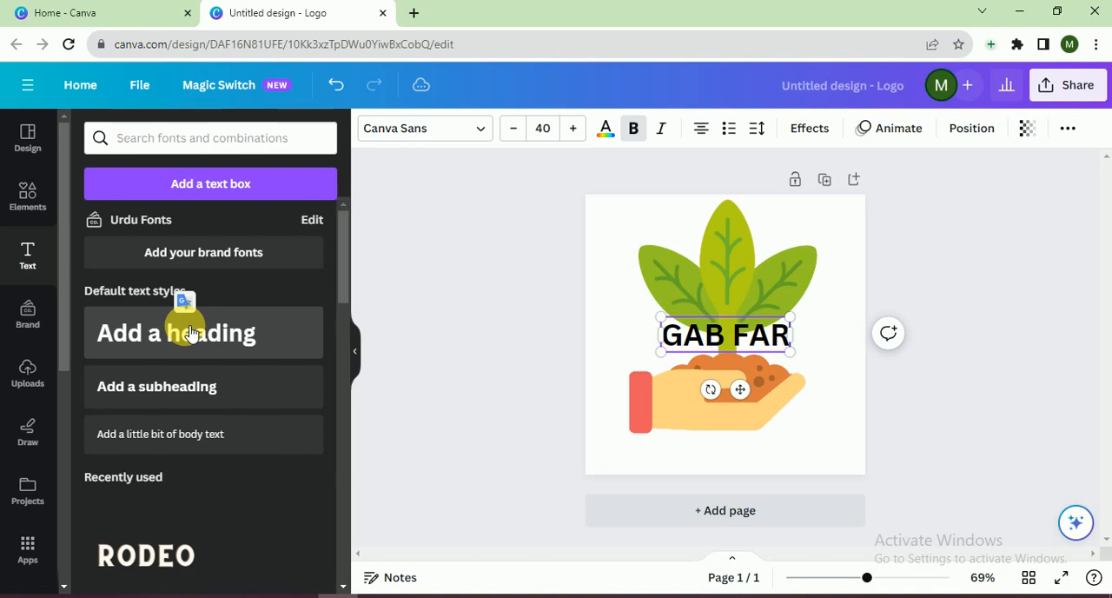
text(MING)
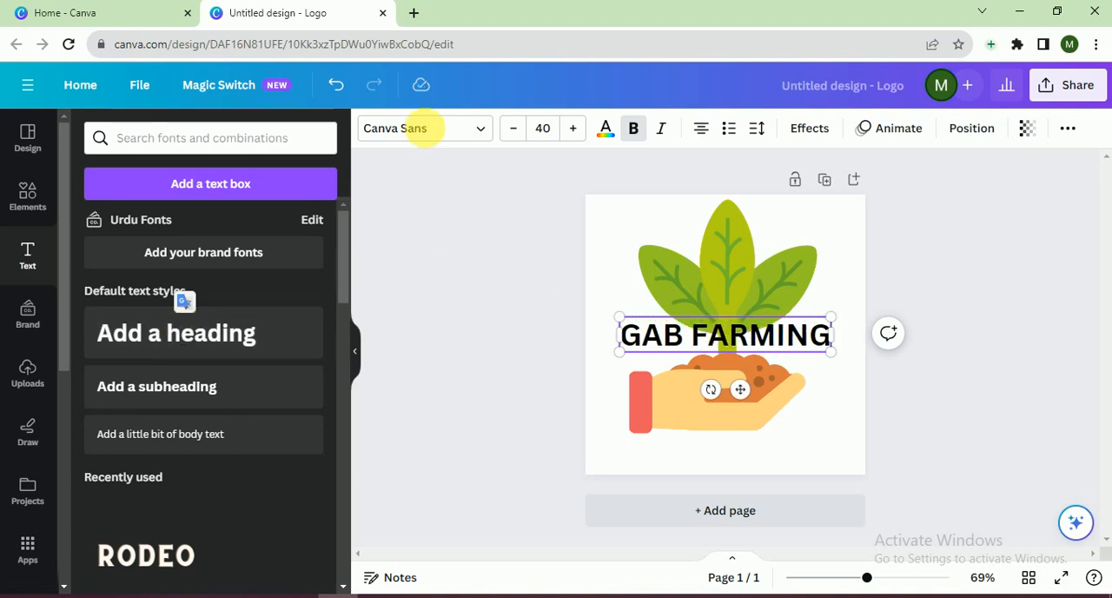
Change the heading's font to DejaVu Serif and remove its bold formatting
click(409, 127)
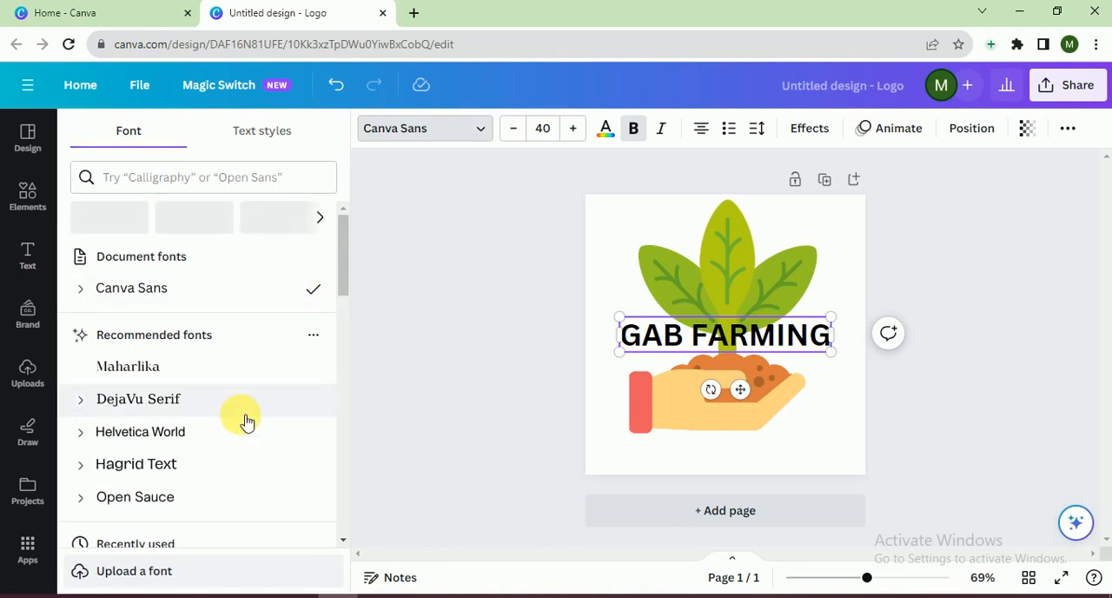
click(197, 402)
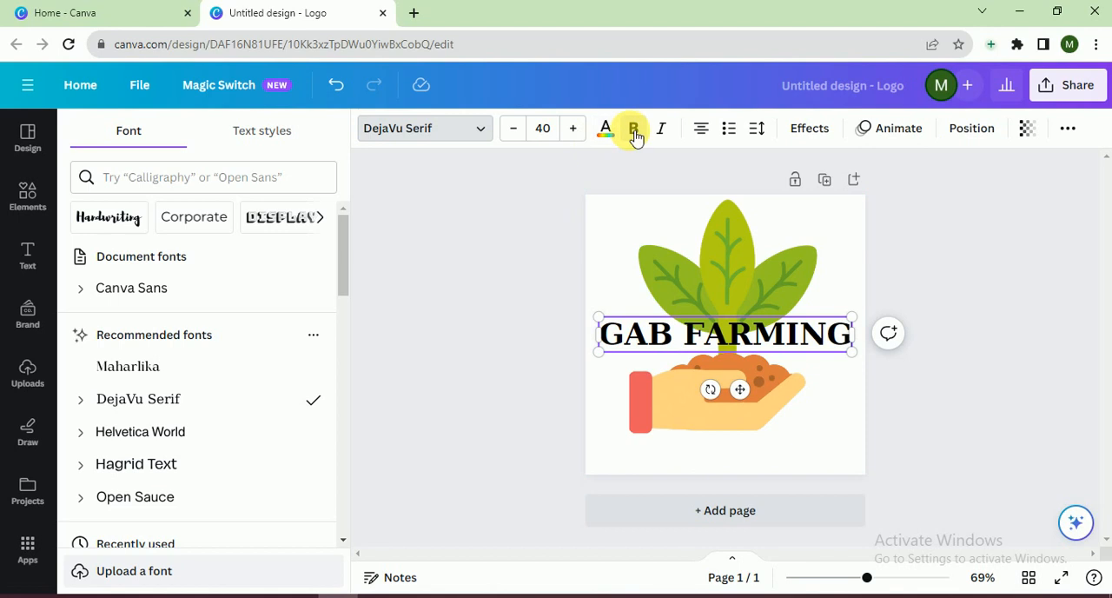
double_click(614, 333)
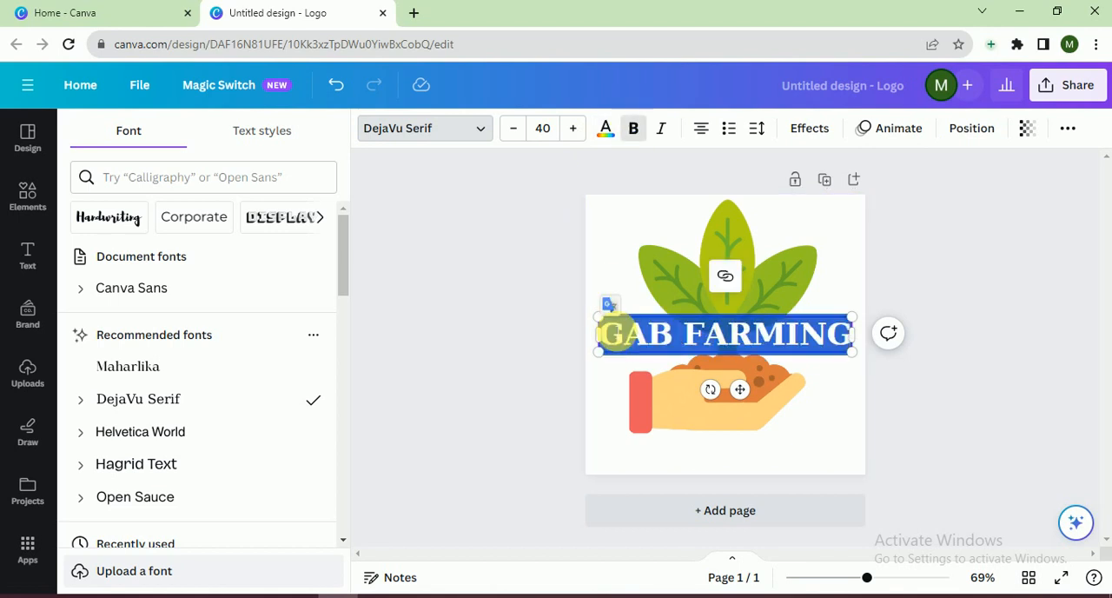
click(637, 139)
click(603, 209)
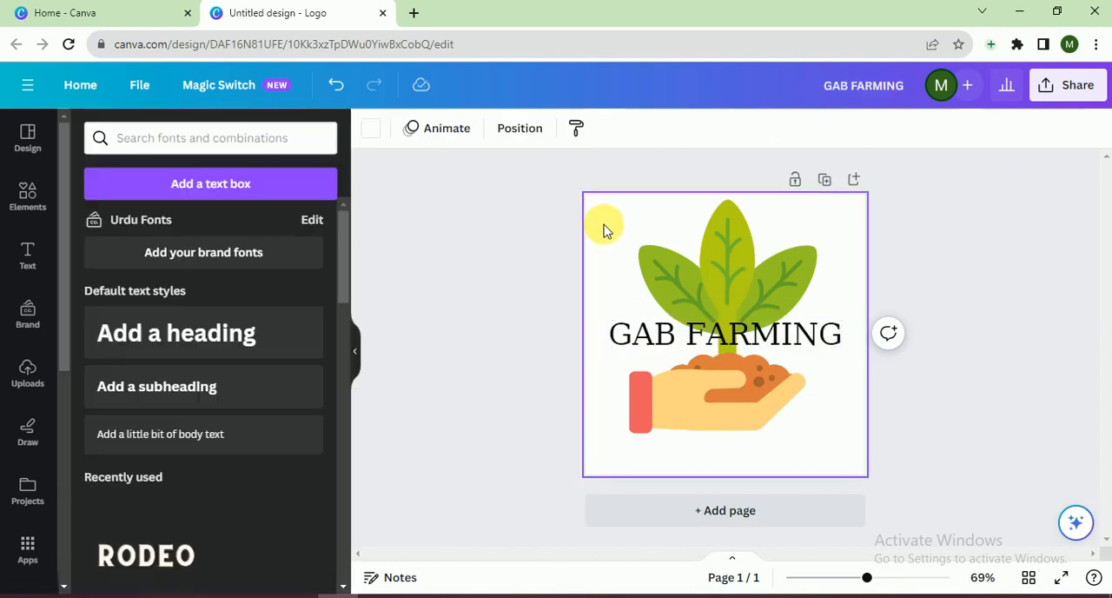
Move the heading directly below the hand graphic, and scale both down together to a 37.2 text size, centered on the page
drag(645, 330, 662, 458)
click(955, 354)
drag(965, 287, 705, 450)
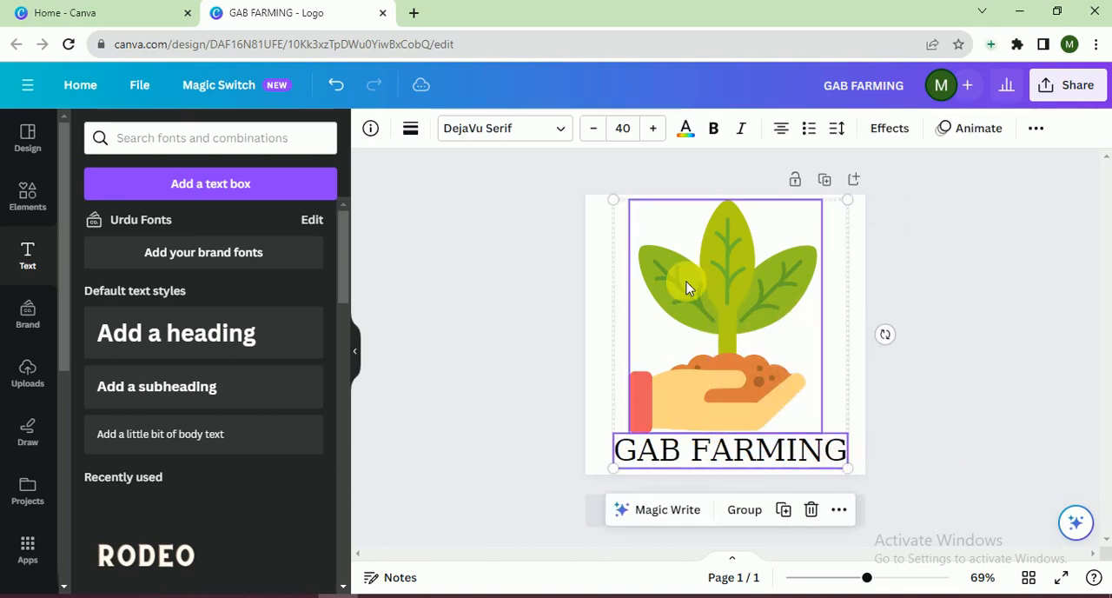
drag(616, 199, 632, 223)
drag(699, 285, 696, 271)
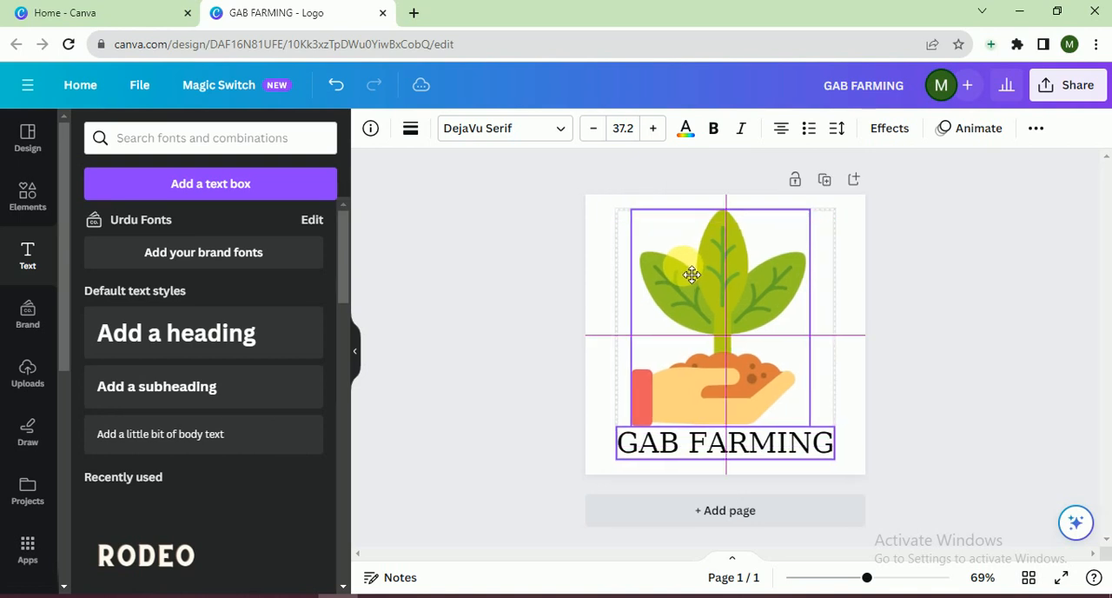
Set the page background to the light gray default solid color
click(851, 391)
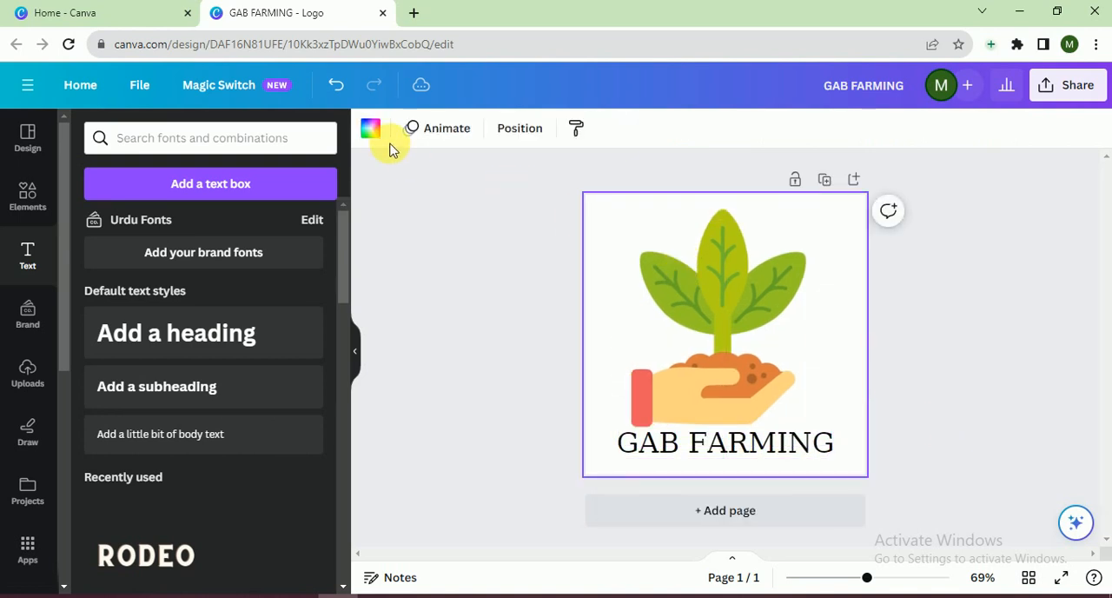
click(372, 130)
click(264, 450)
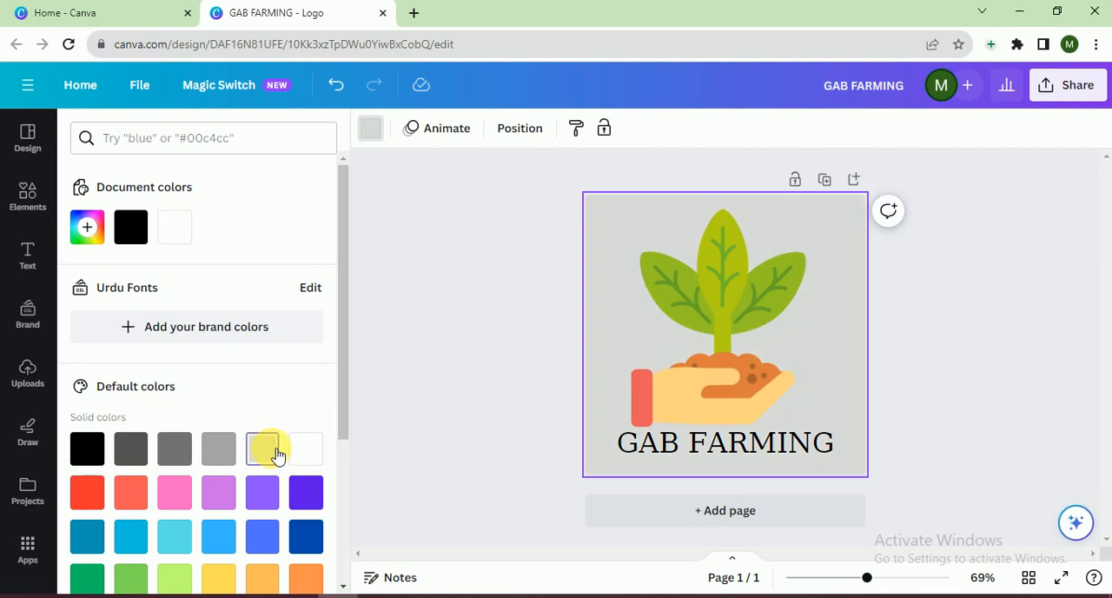
click(419, 405)
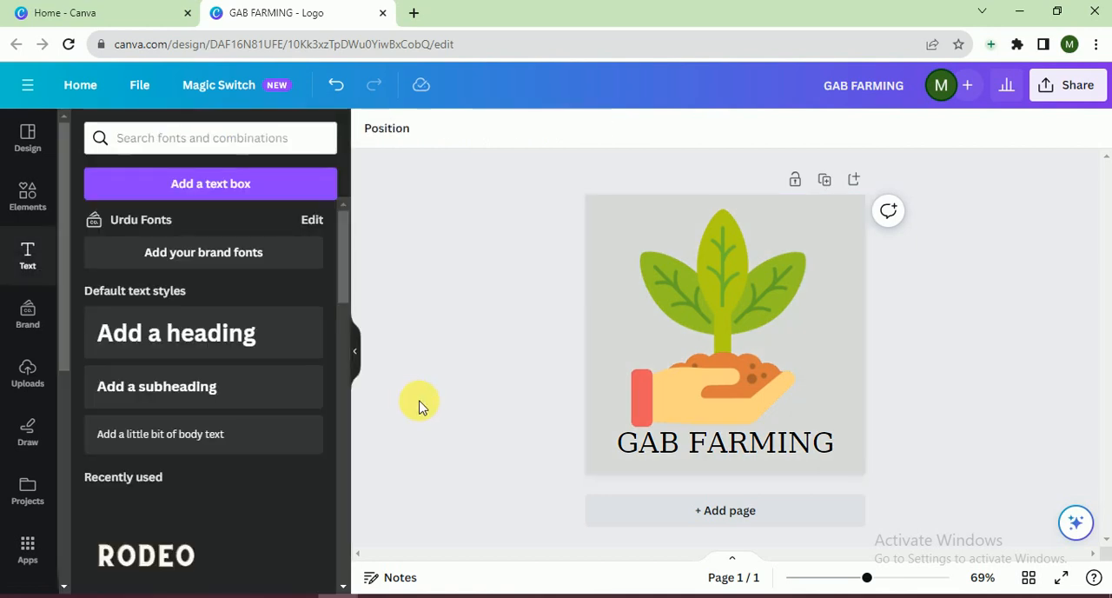